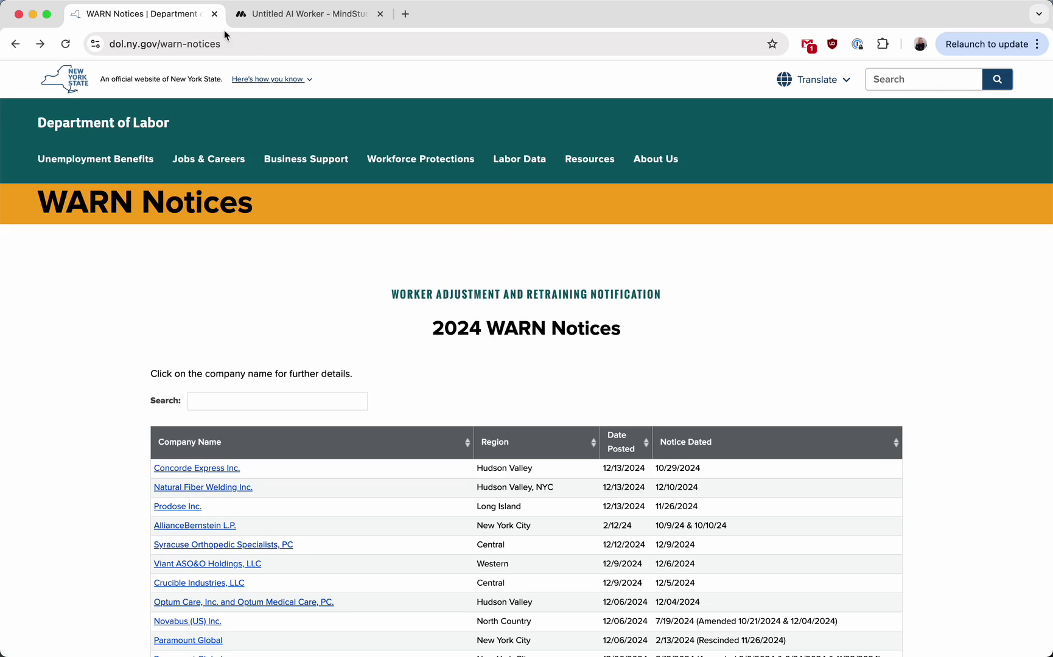
pyautogui.click(274, 14)
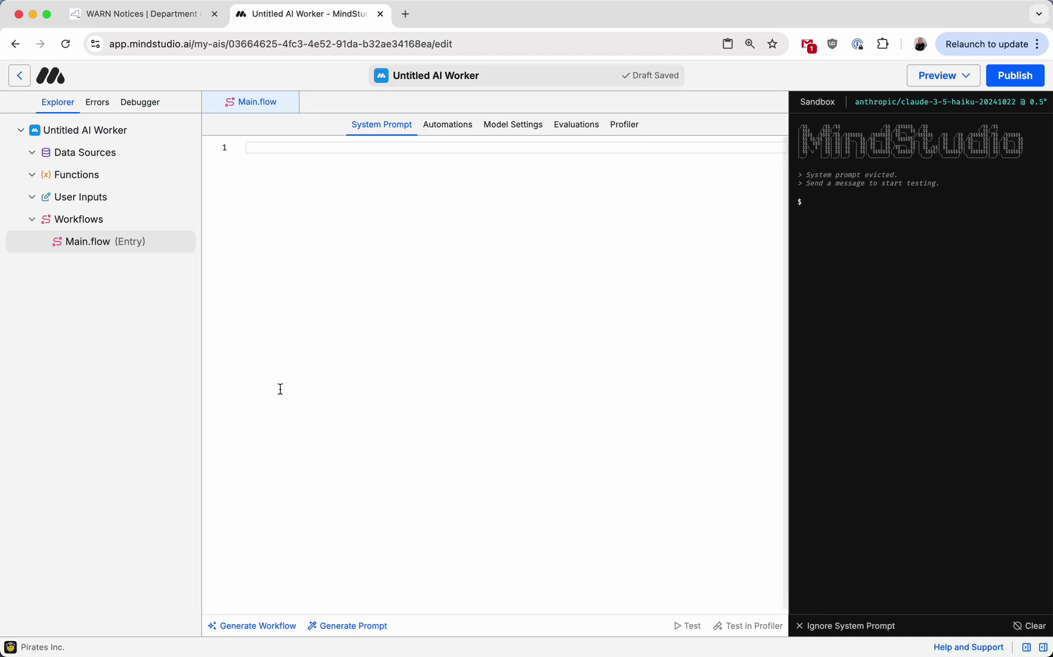
pyautogui.click(254, 626)
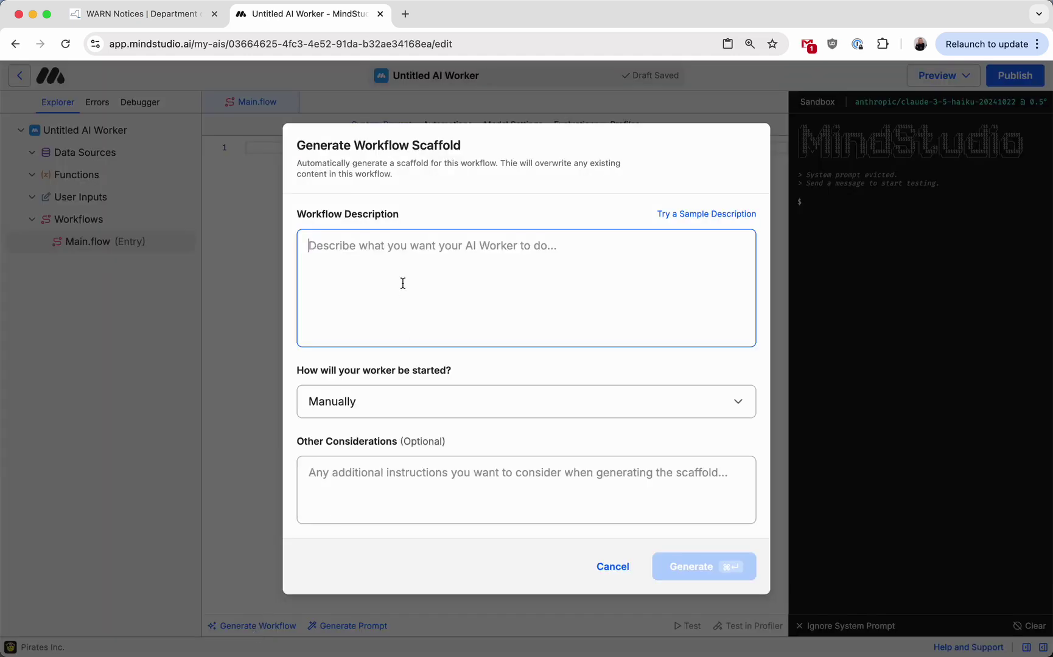
pyautogui.write('every hour, check this URL for a new WARN notice: https://dol.ny.gov/warn-notices  If there are any, scrape the pdf from the link of the notice and generate a high level overview for a journalist with the following information: - News headline - SEO headline - Email headline - Tease - Metadata - Three bullet summary - Link to the source PDF  send an email with the overview')
pyautogui.scroll(5, 403, 283)
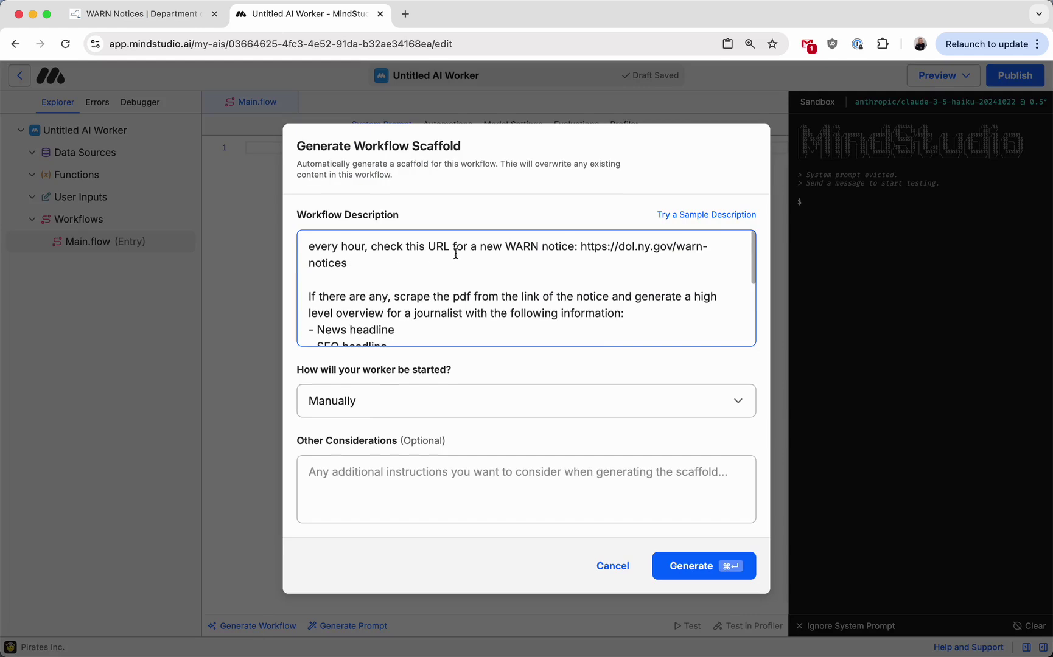
pyautogui.scroll(-1, 613, 249)
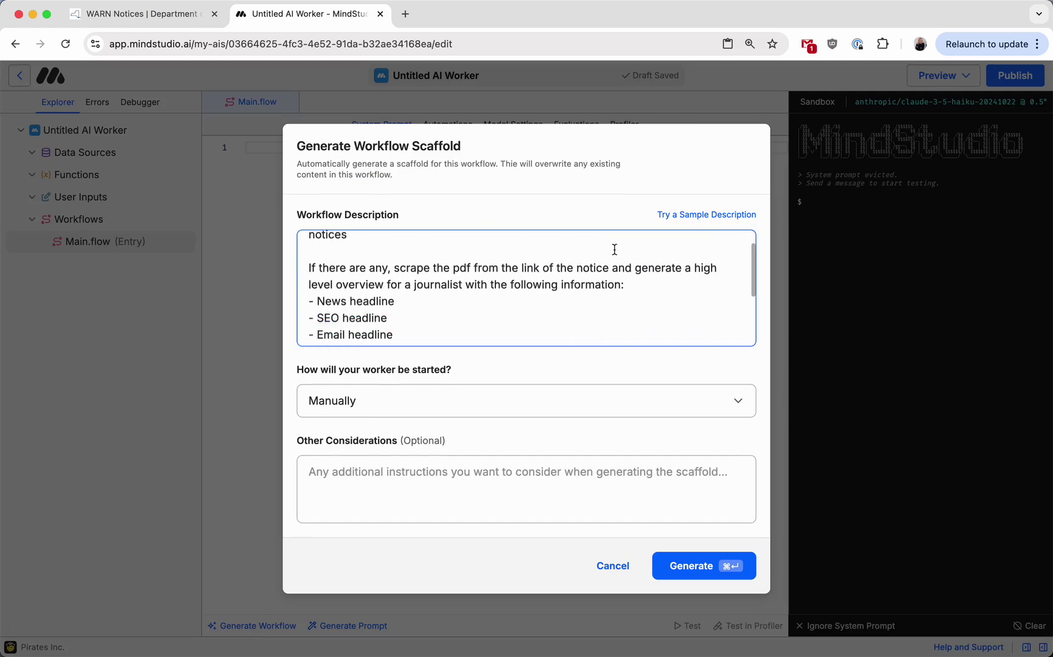
pyautogui.scroll(-1, 427, 272)
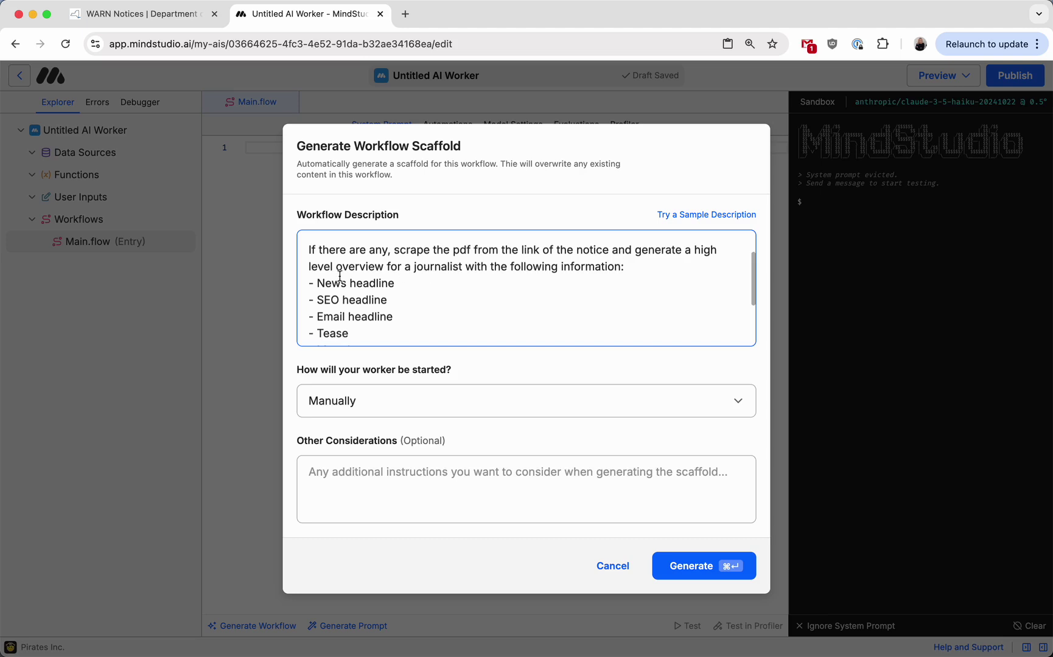
pyautogui.scroll(-1, 404, 276)
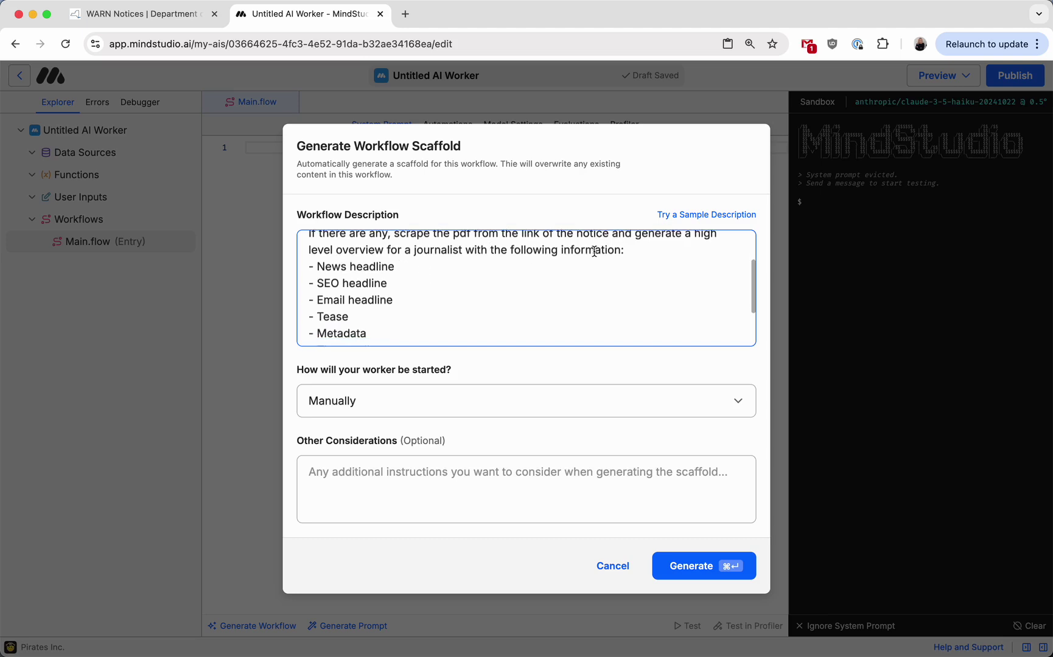
pyautogui.scroll(-1, 433, 286)
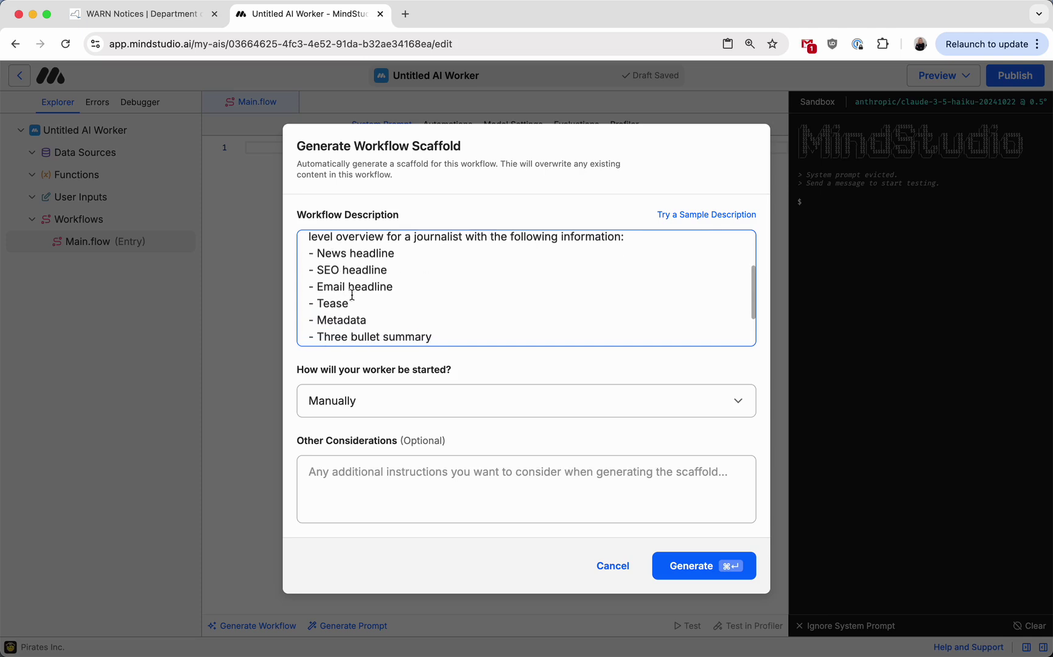
pyautogui.scroll(-1, 374, 298)
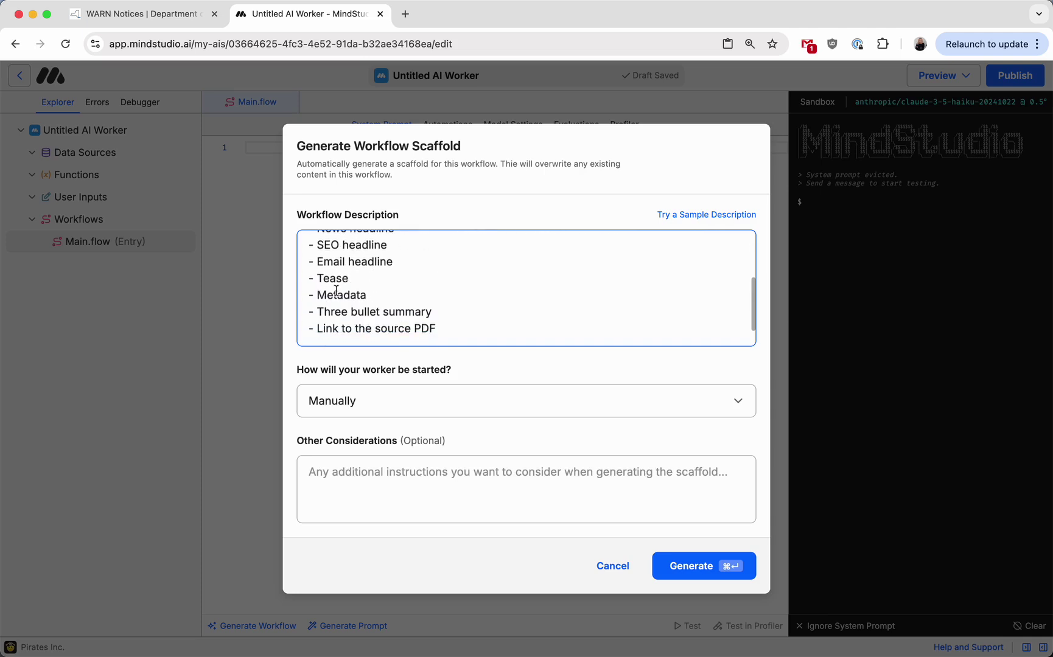
pyautogui.scroll(-2, 353, 310)
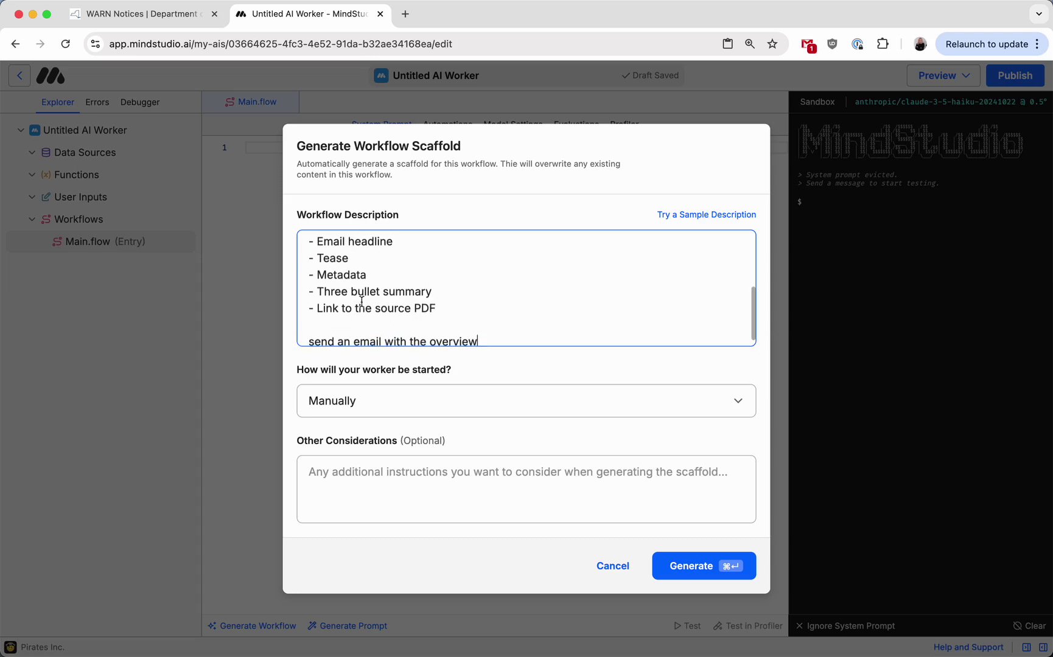
pyautogui.scroll(-1, 362, 309)
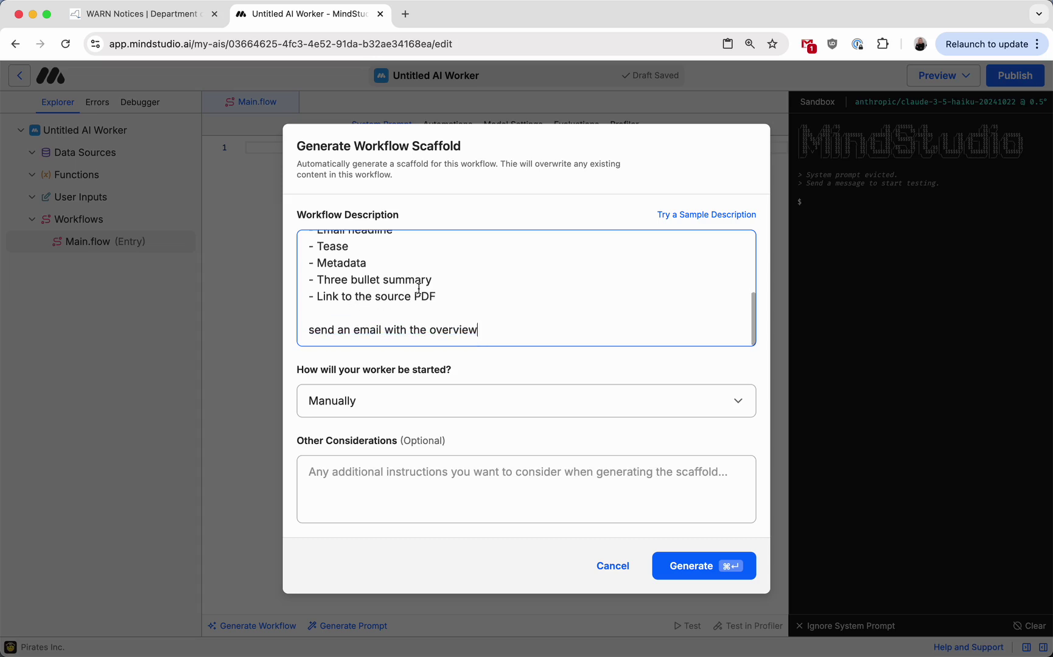
# Set the worker to start on an automatic schedule, leave other considerations empty and generate the workflow scaffold
pyautogui.click(457, 406)
pyautogui.click(463, 421)
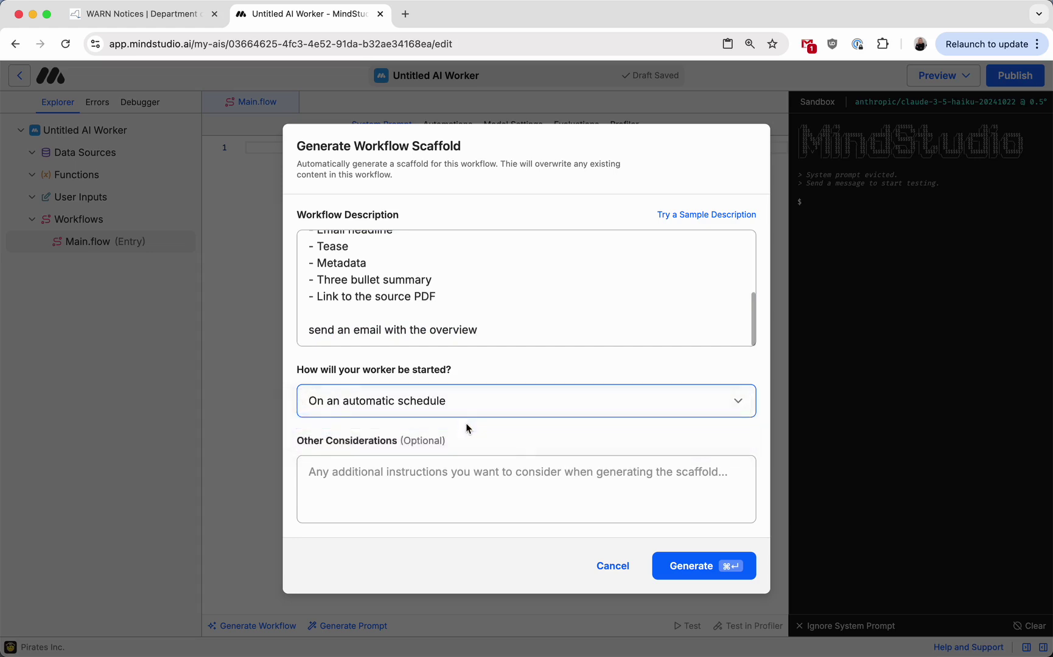
pyautogui.click(518, 441)
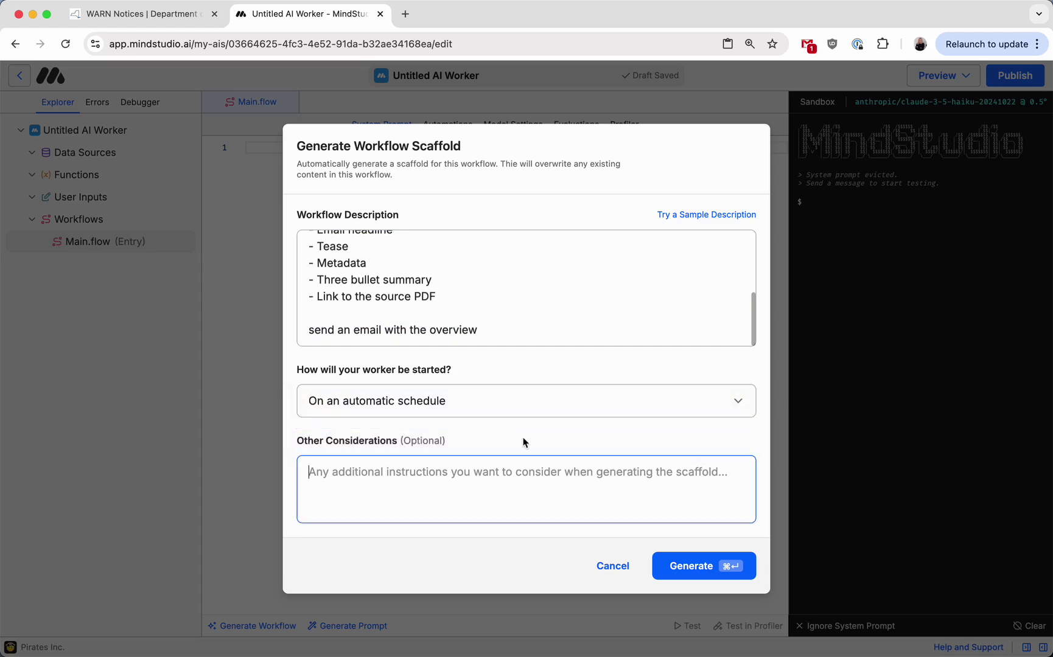
pyautogui.click(704, 571)
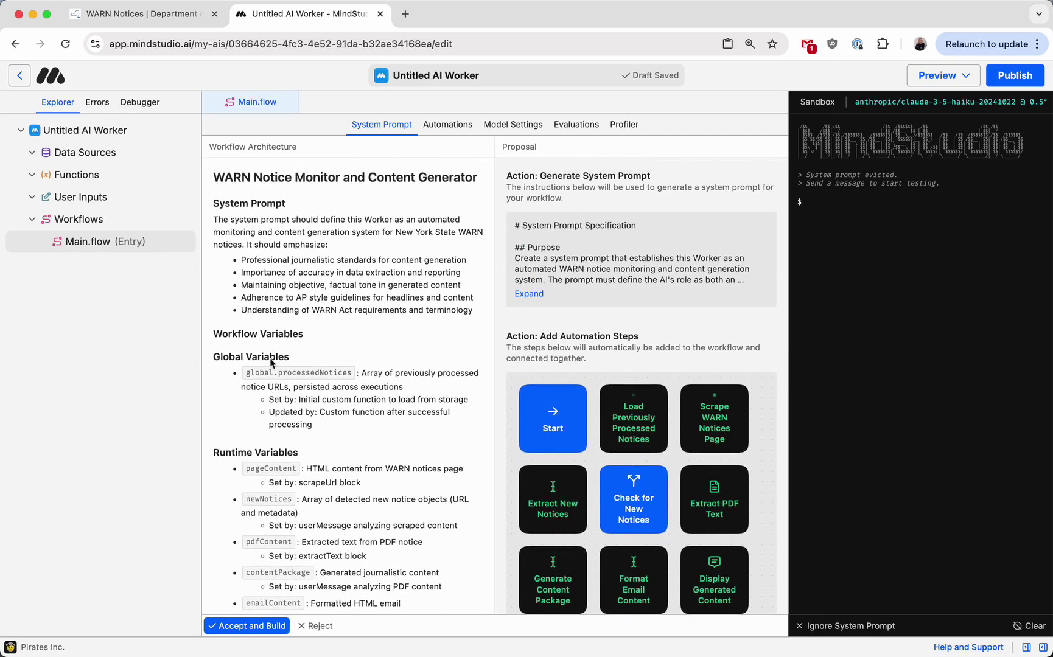
# Review the proposed workflow architecture and its automation steps, and accept the proposal to build the workflow
pyautogui.scroll(-4, 387, 401)
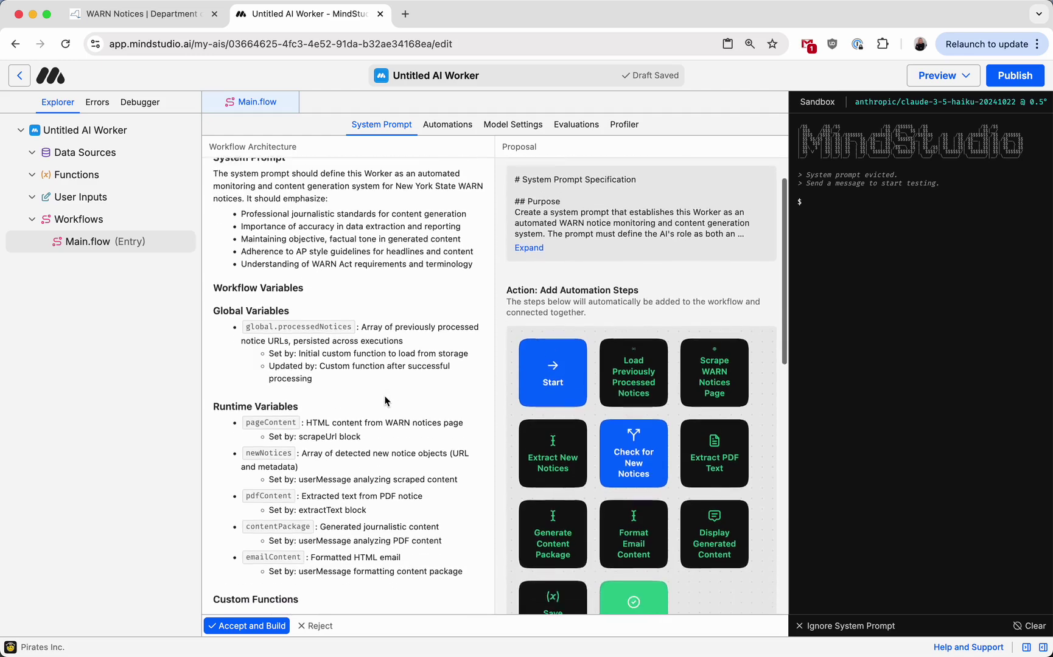
pyautogui.scroll(-12, 384, 401)
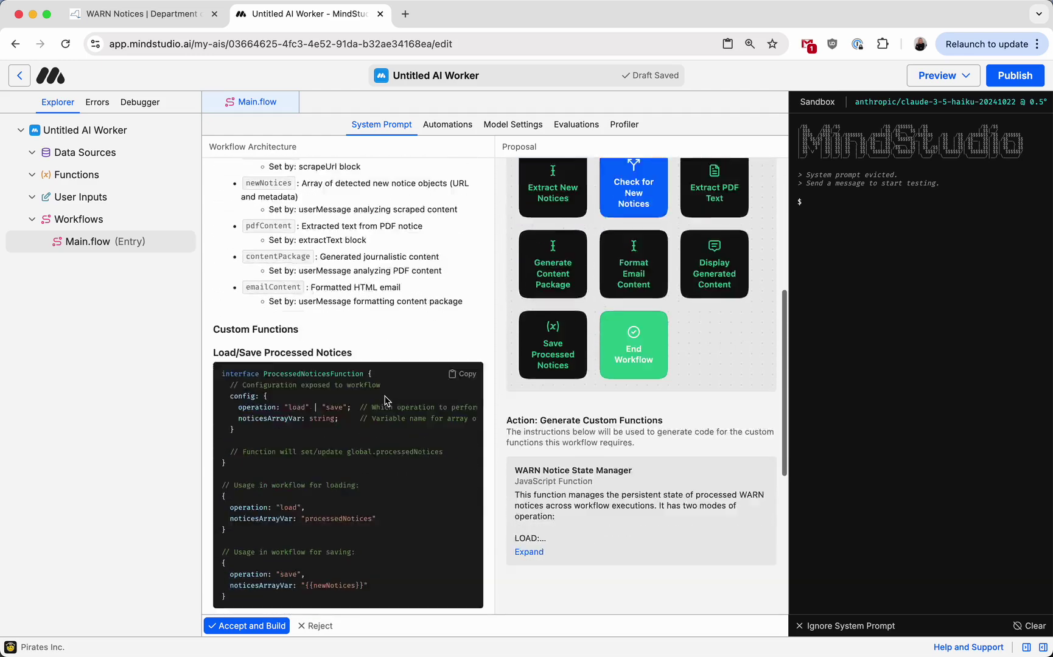
pyautogui.scroll(-5, 384, 401)
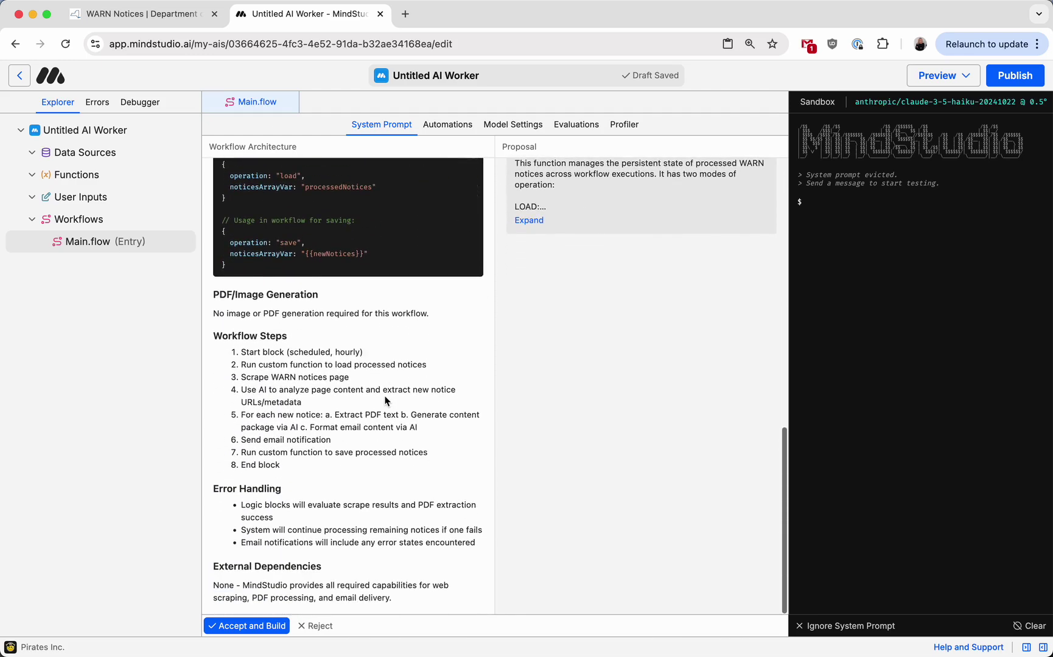
pyautogui.scroll(20, 354, 456)
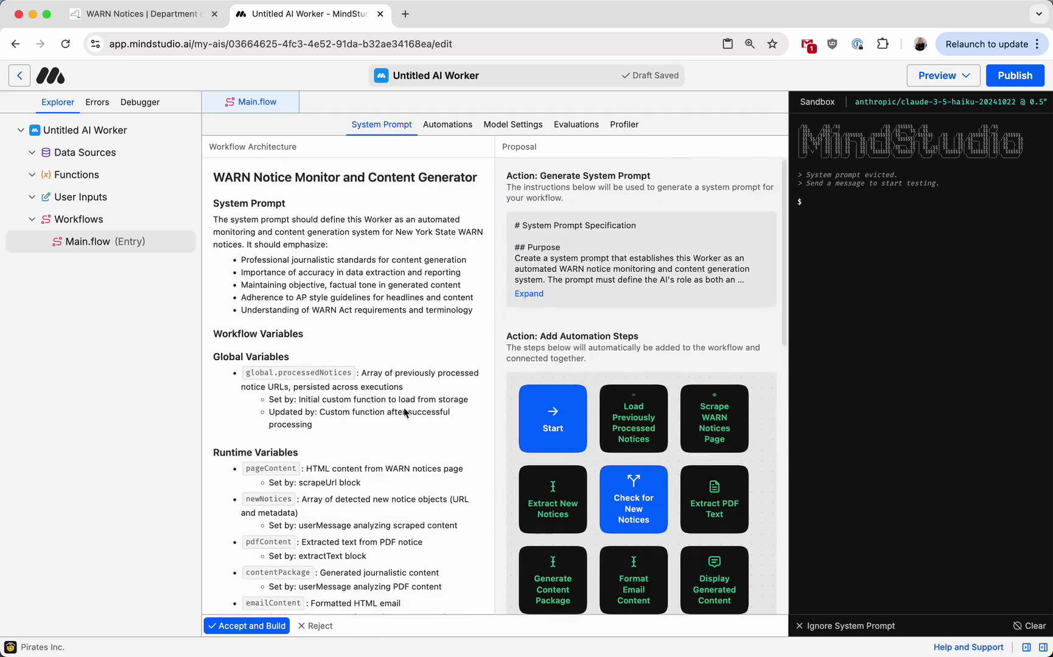
pyautogui.scroll(-1, 411, 351)
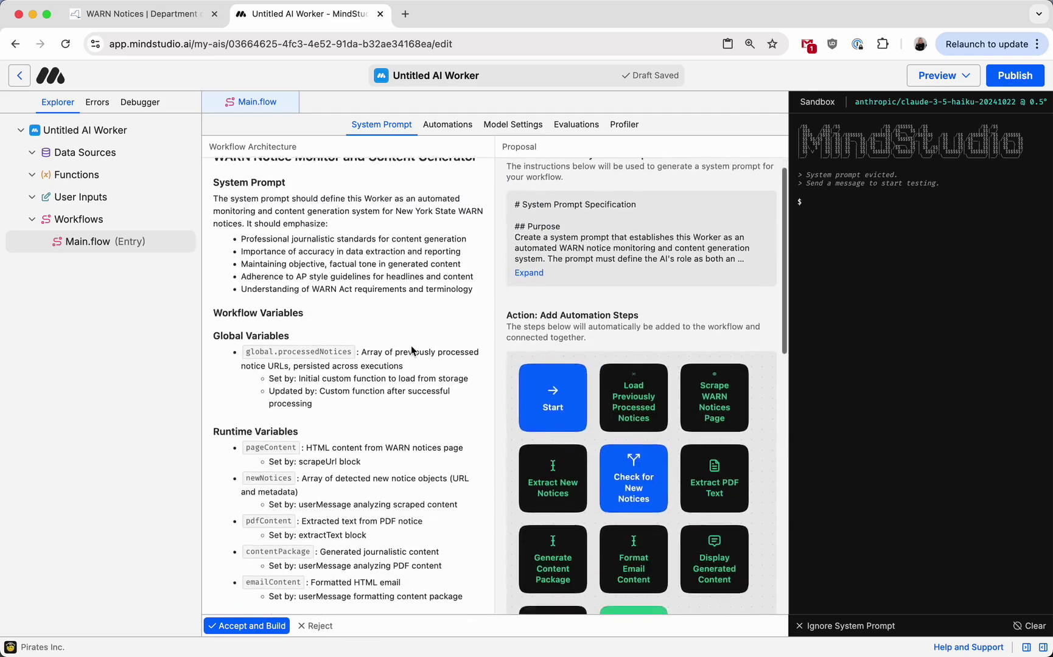
pyautogui.scroll(1, 412, 353)
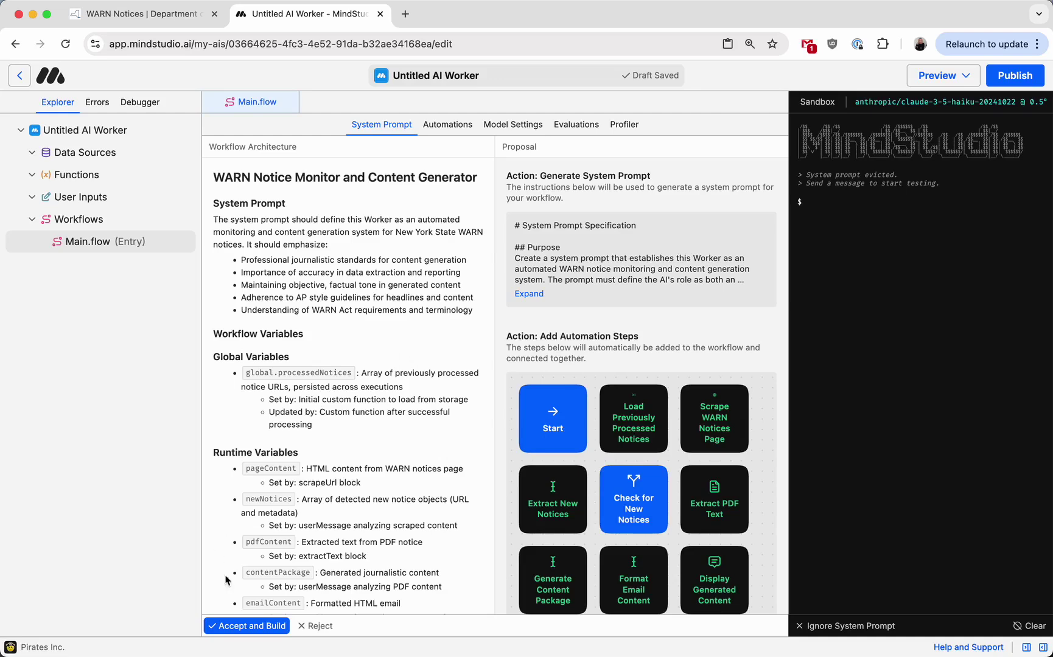
pyautogui.click(241, 627)
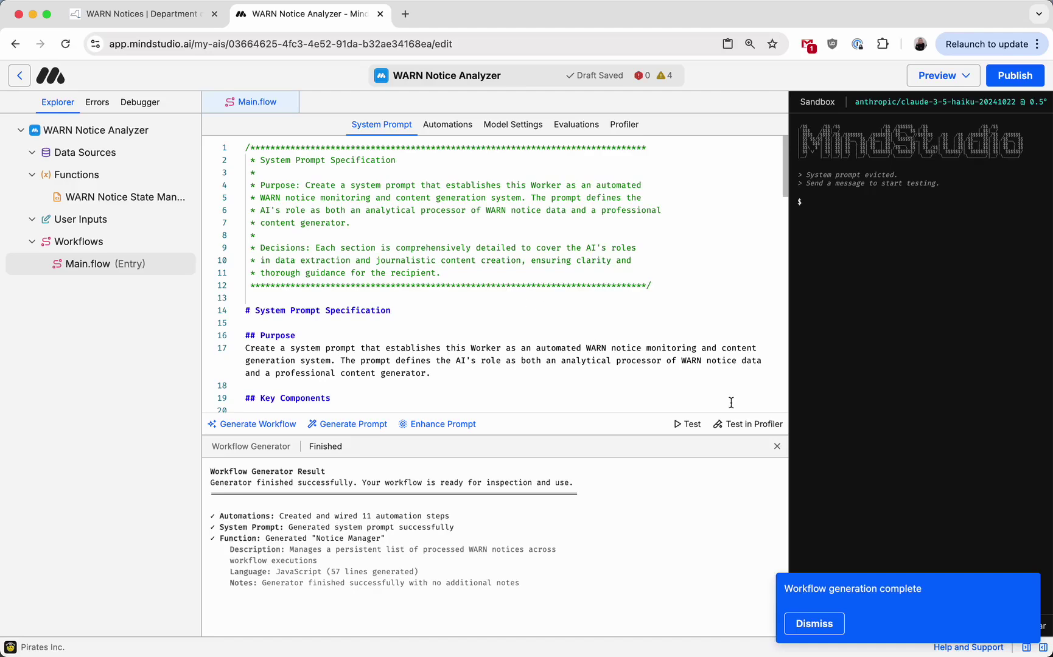
# Close the workflow generator results and read through the generated system prompt
pyautogui.click(776, 446)
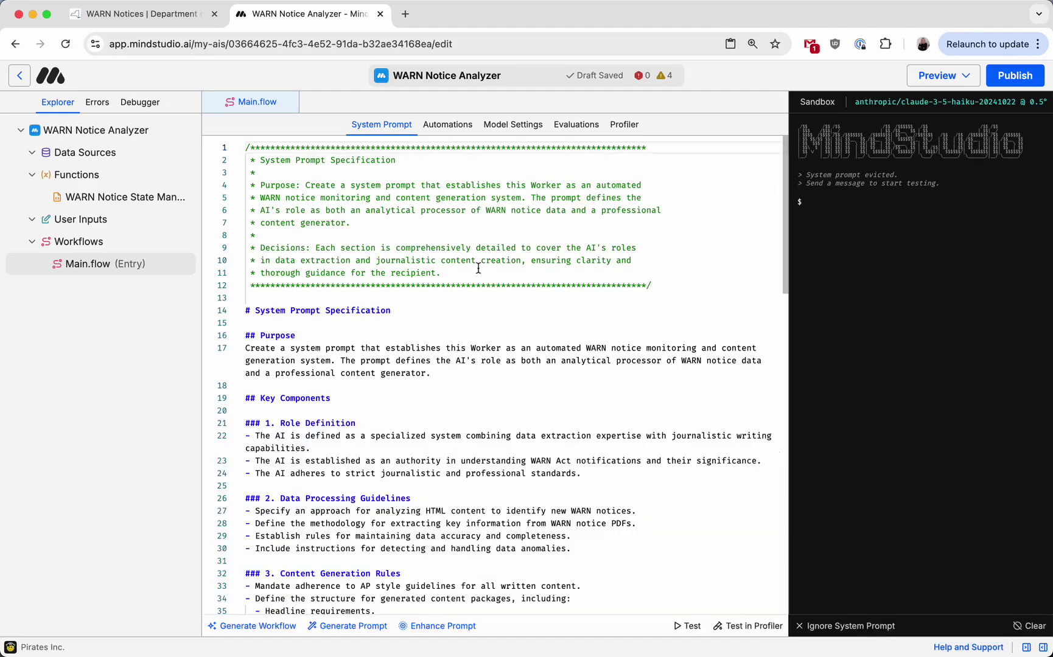
pyautogui.scroll(-10, 478, 268)
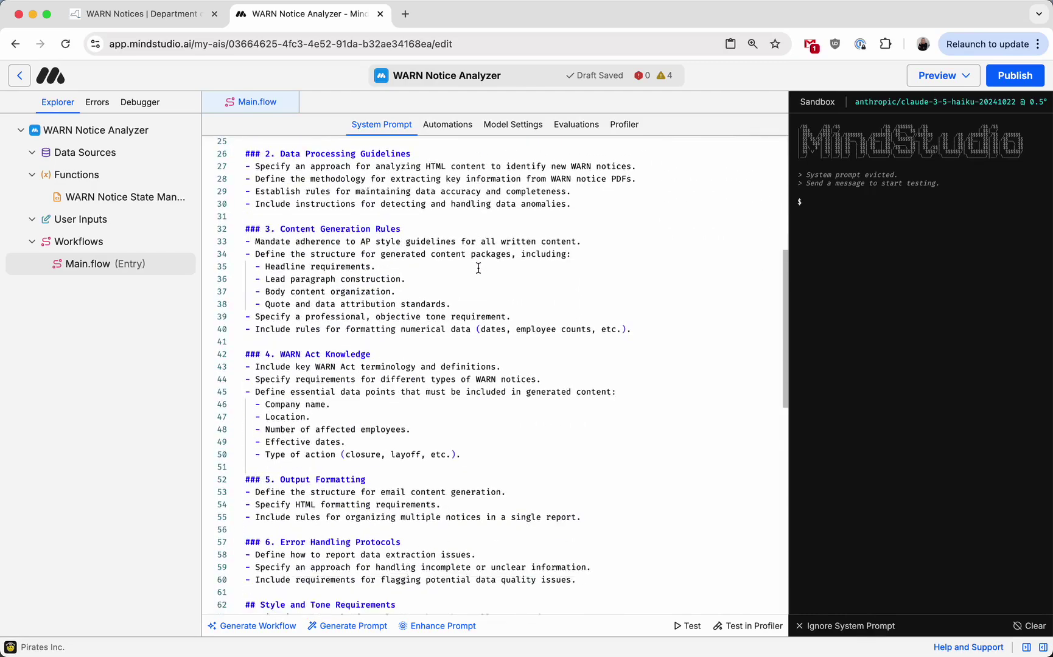
pyautogui.scroll(9, 478, 268)
pyautogui.scroll(2, 478, 268)
# In the automation flow, examine the Start block's triggers and the Load Previously Processed Notices block's function settings
pyautogui.click(448, 125)
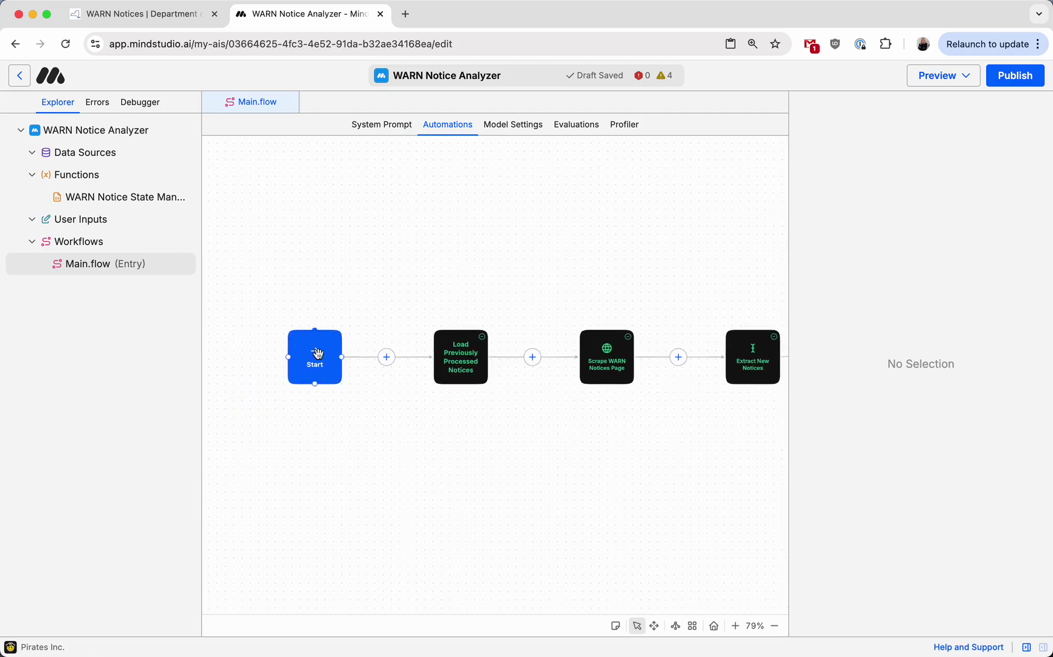
pyautogui.click(316, 355)
pyautogui.hscroll(2, 368, 432)
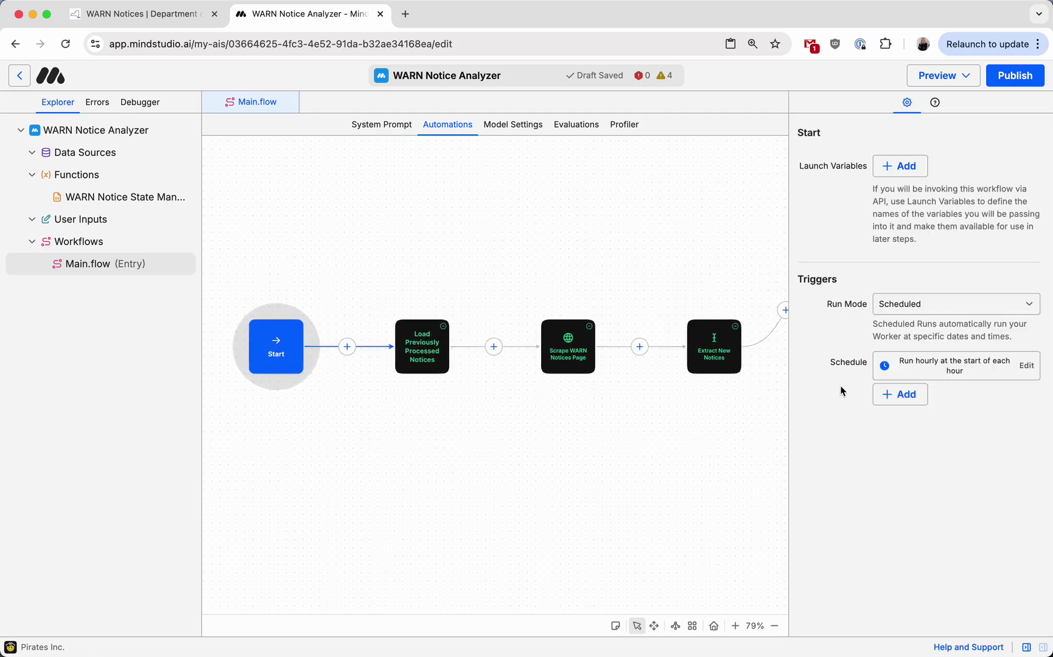
pyautogui.click(421, 346)
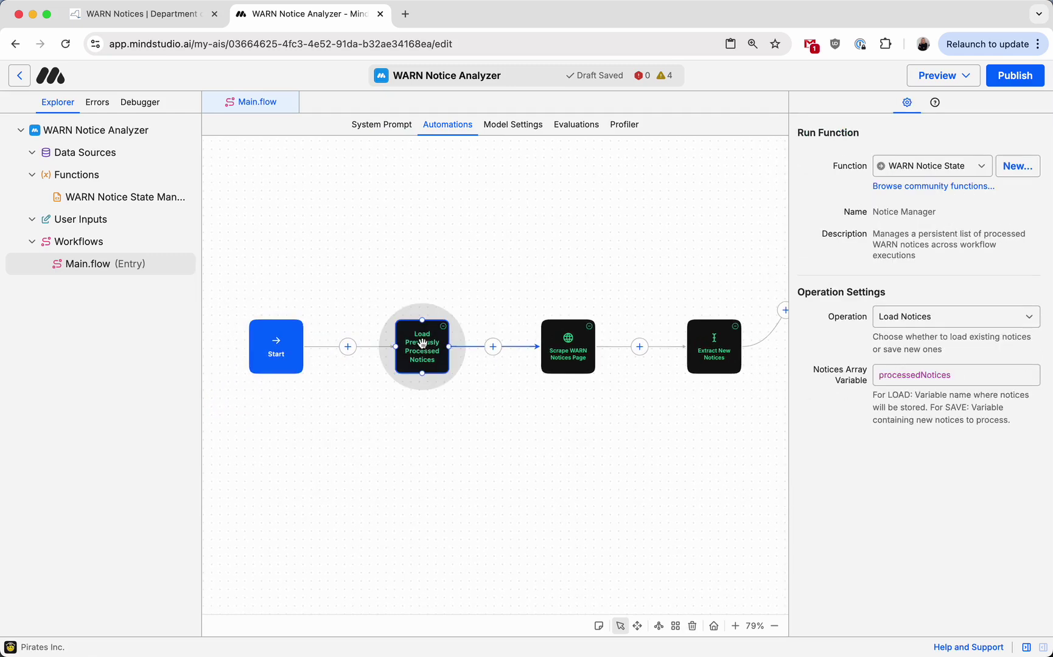
# Inspect the settings of the Scrape WARN Notices Page block and the prompt of the Extract New Notices block
pyautogui.hscroll(3, 443, 457)
pyautogui.hscroll(3, 443, 457)
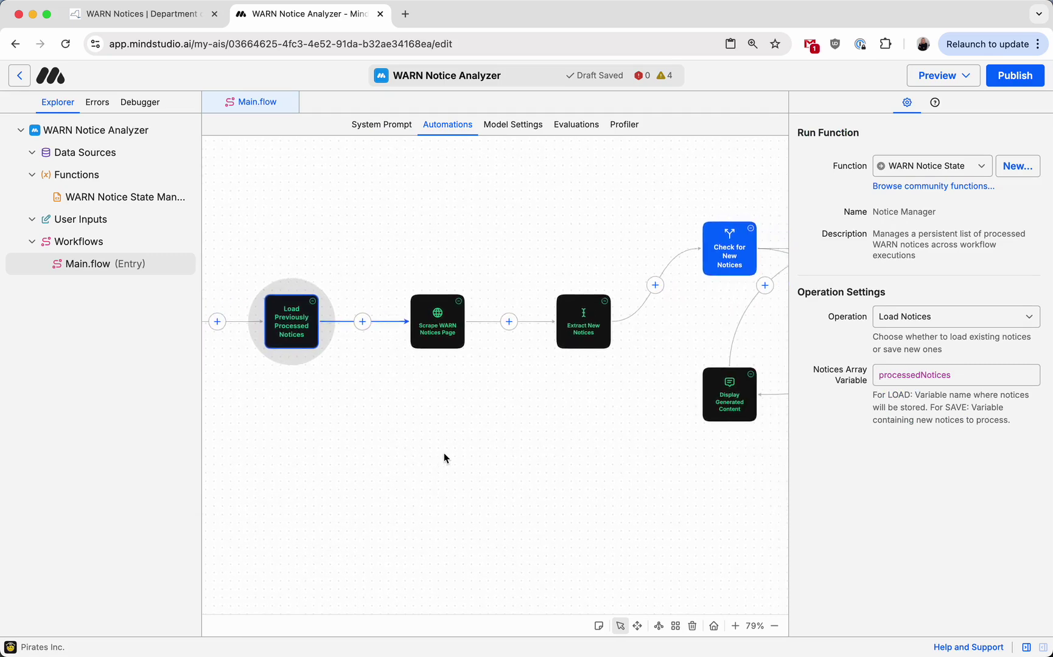
pyautogui.click(438, 329)
pyautogui.hscroll(4, 452, 402)
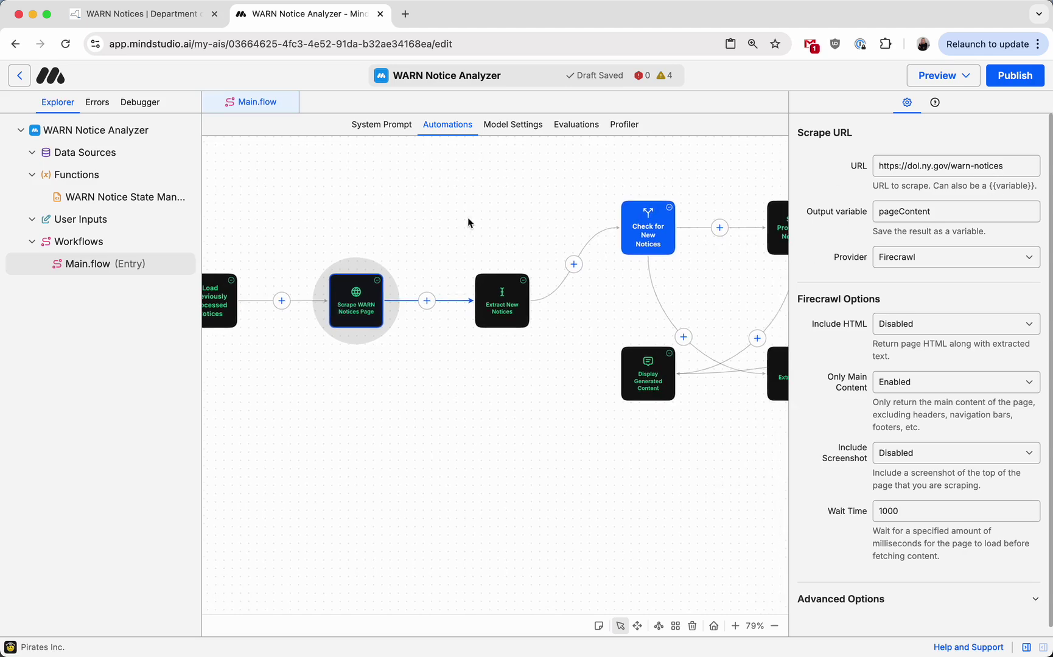
pyautogui.scroll(-2, 467, 222)
pyautogui.scroll(2, 467, 218)
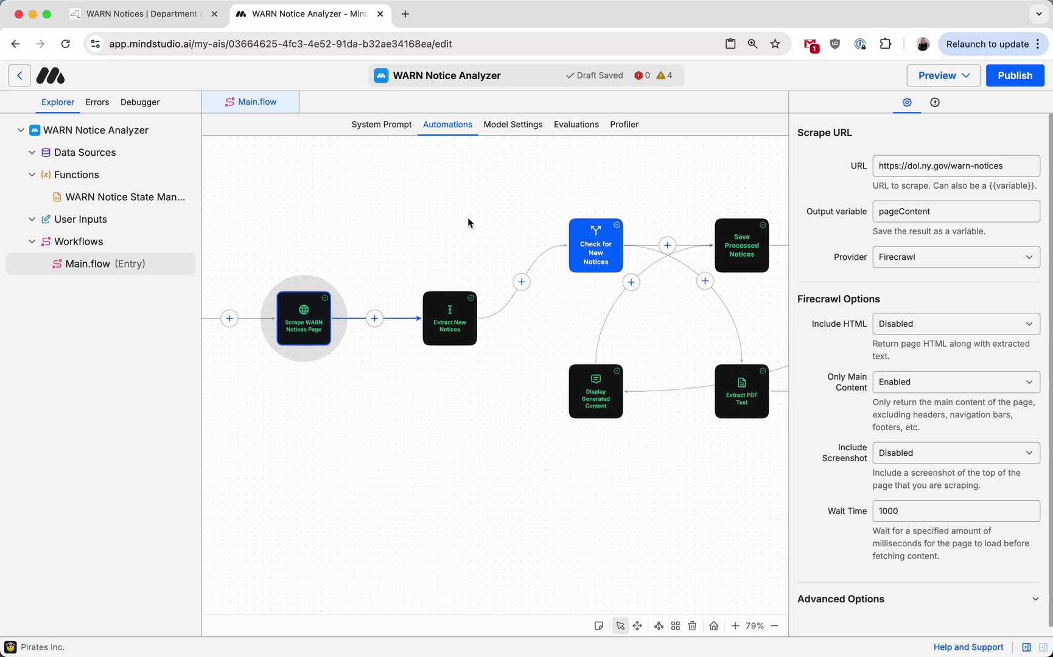
pyautogui.click(447, 318)
pyautogui.hscroll(3, 463, 224)
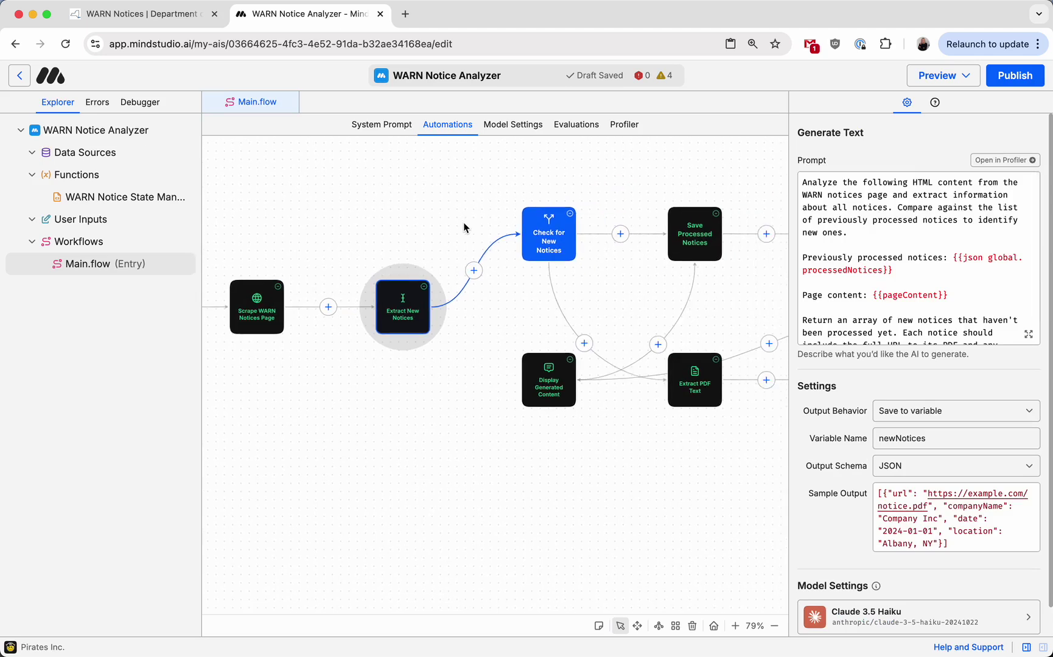
# Examine the branching conditions of the Check for New Notices block
pyautogui.hscroll(2, 463, 222)
pyautogui.scroll(-2, 463, 222)
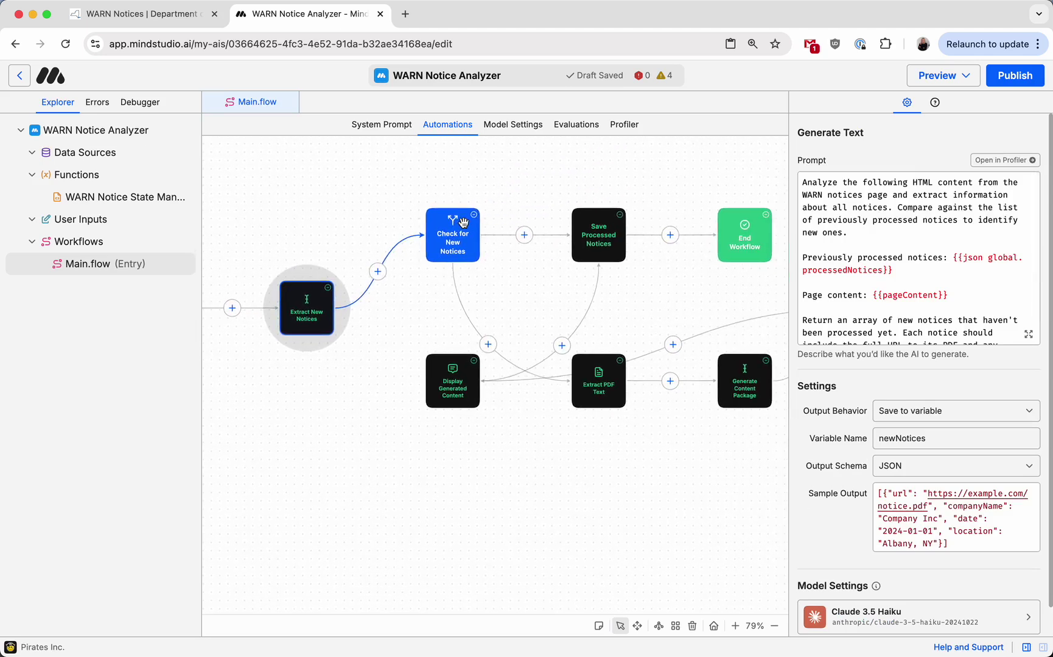
pyautogui.click(448, 233)
pyautogui.hscroll(1, 493, 181)
pyautogui.scroll(1, 493, 181)
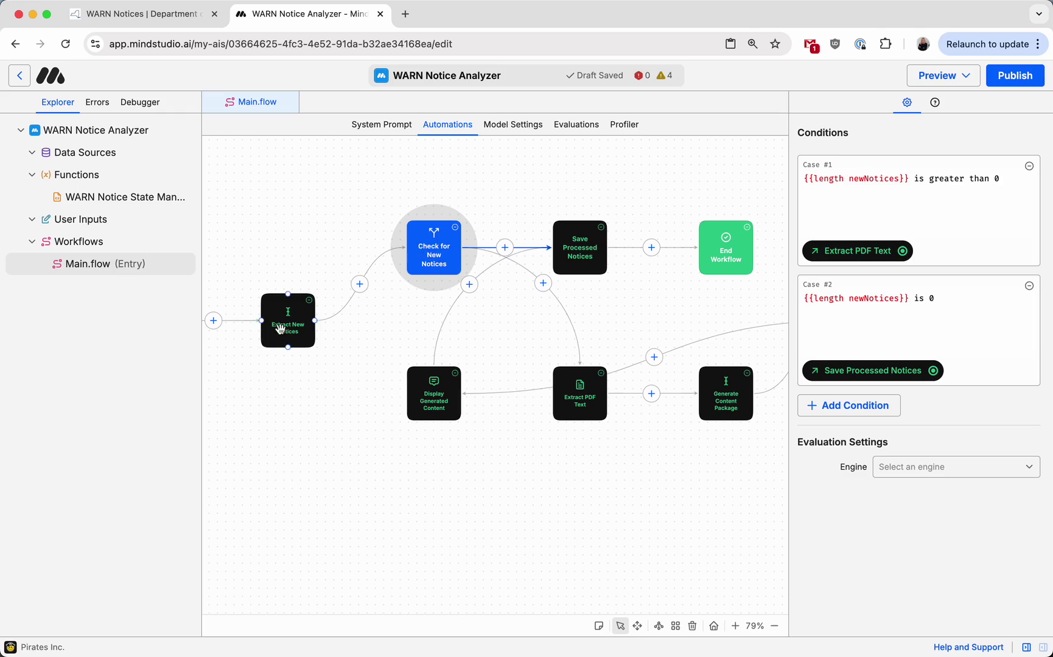
# Inspect the Extract PDF Text block's settings and read the prompt of the Generate Content Package block
pyautogui.hscroll(4, 395, 327)
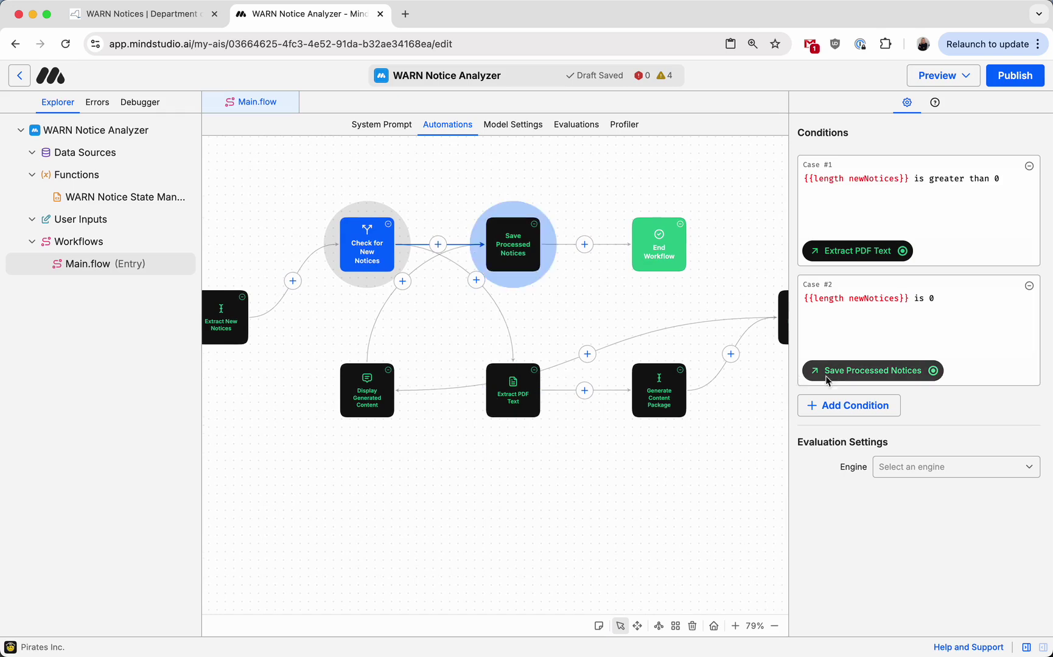
pyautogui.click(512, 386)
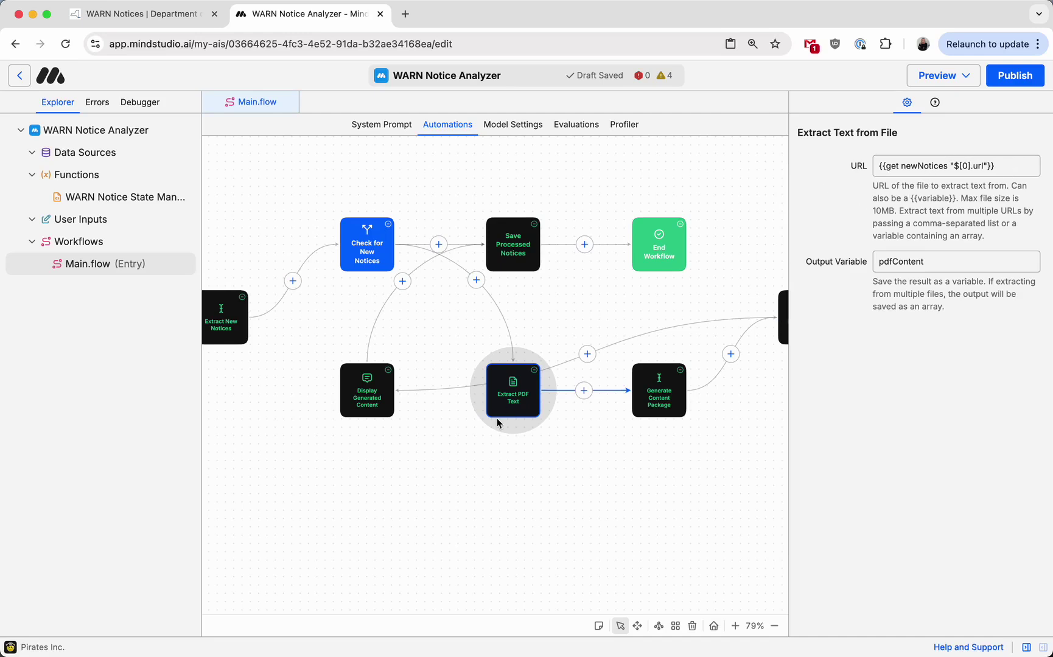
pyautogui.click(660, 386)
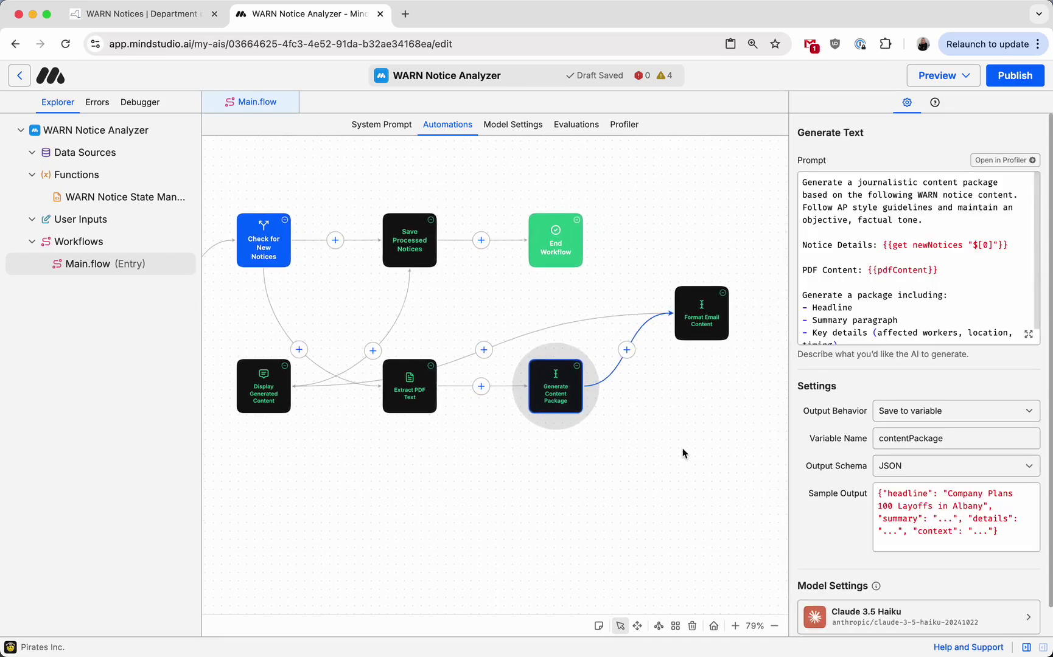
pyautogui.scroll(-2, 889, 338)
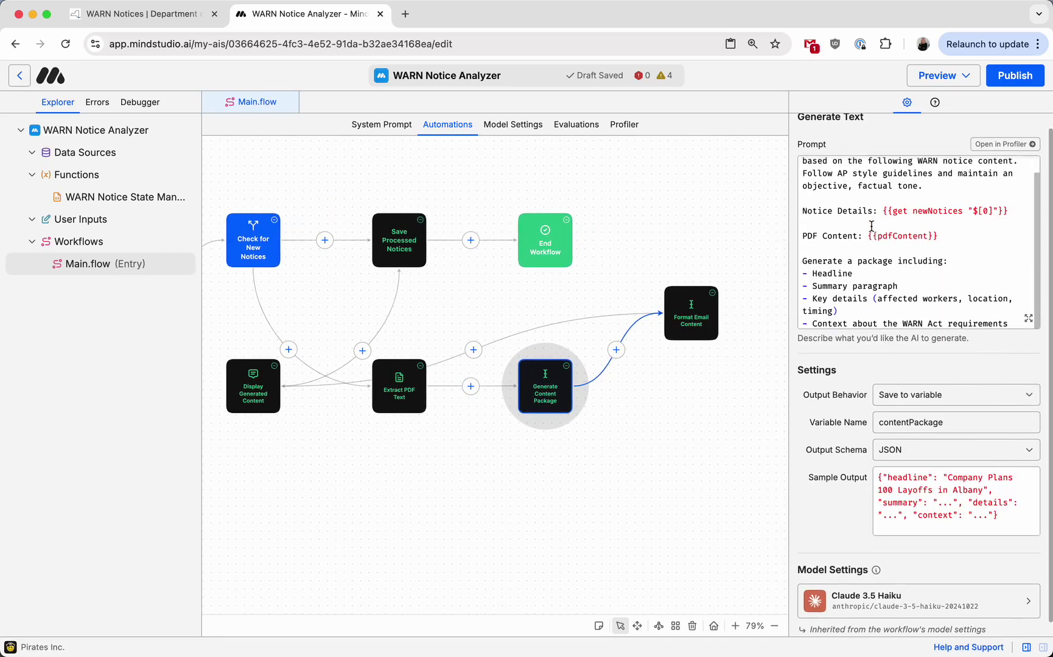
# Review the prompt and output settings of the Format Email Content block and the Save Processed Notices block's operation settings
pyautogui.scroll(2, 934, 246)
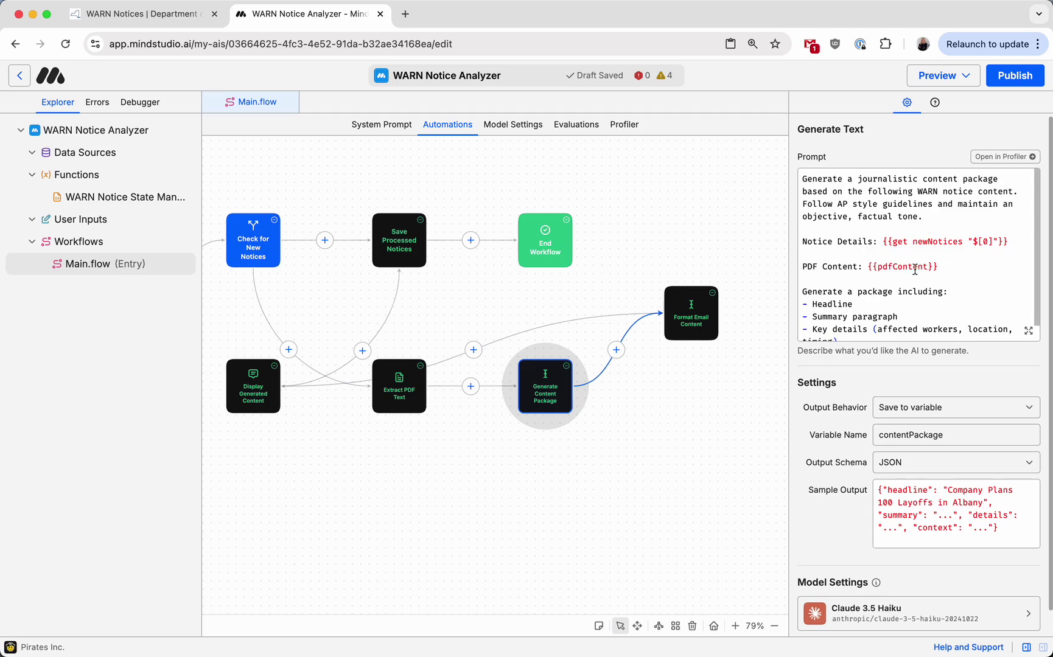
pyautogui.click(690, 323)
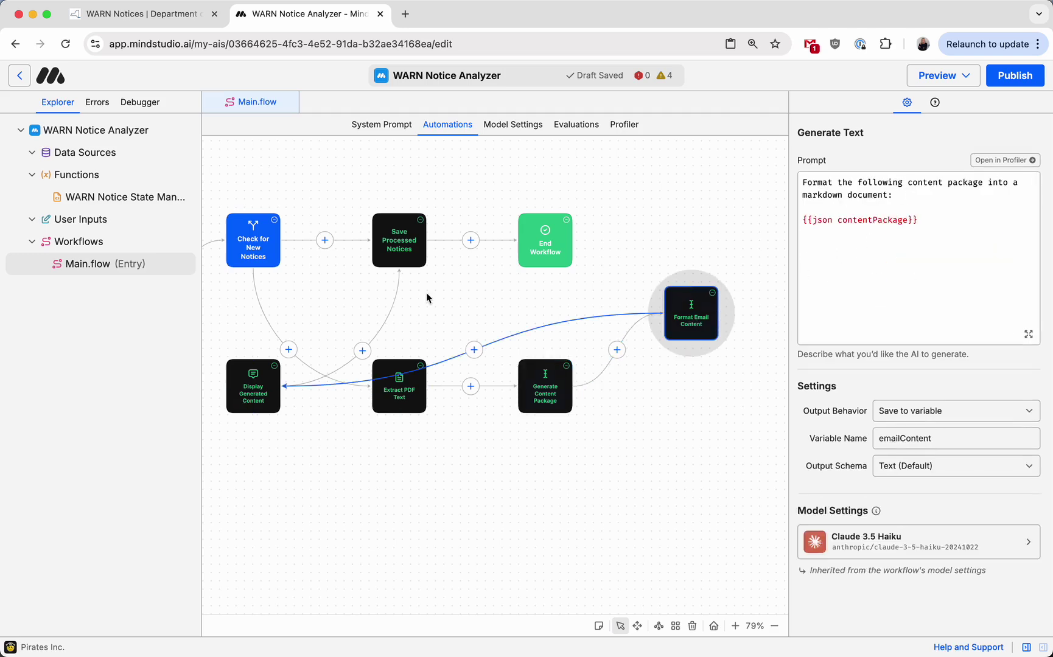
pyautogui.click(401, 242)
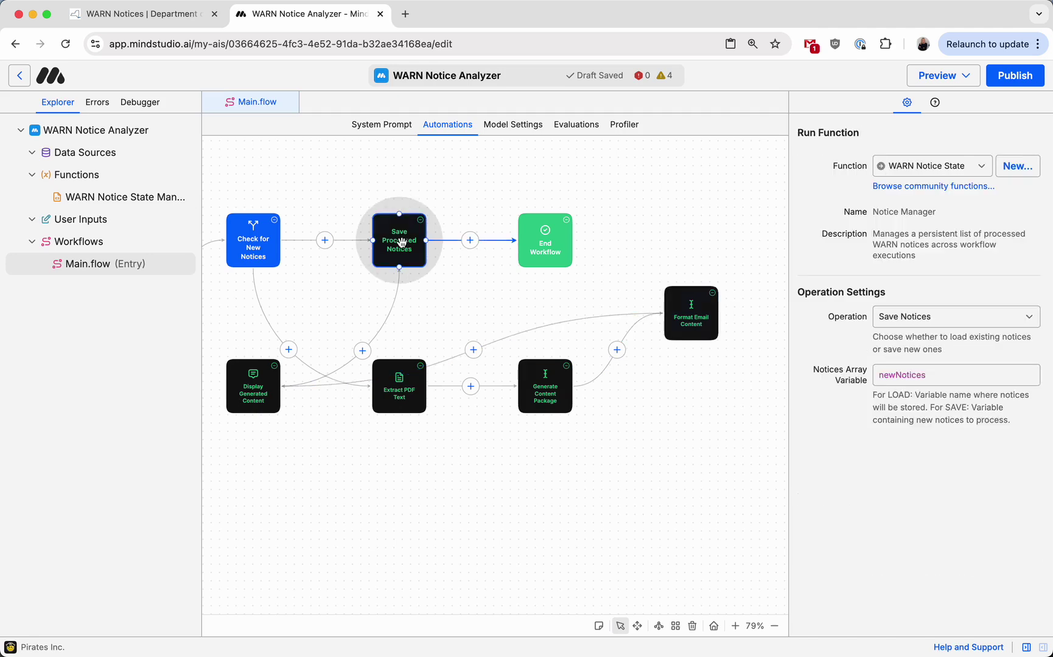
pyautogui.click(425, 170)
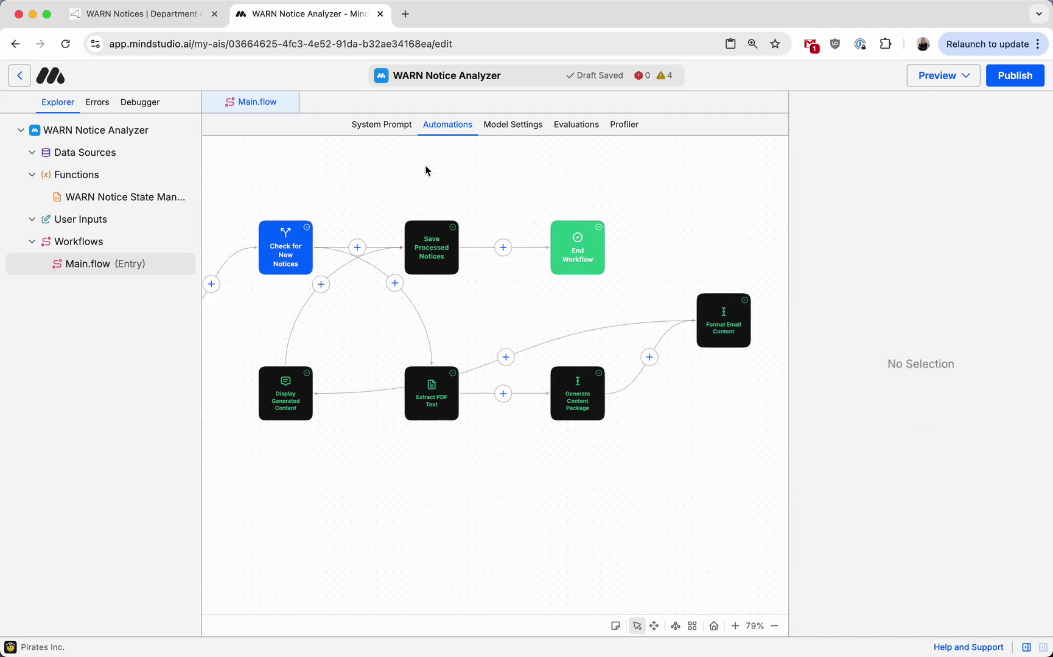
# Run the worker in the debugger with the Main.flow workflow and no launch variables
pyautogui.click(951, 76)
pyautogui.click(965, 108)
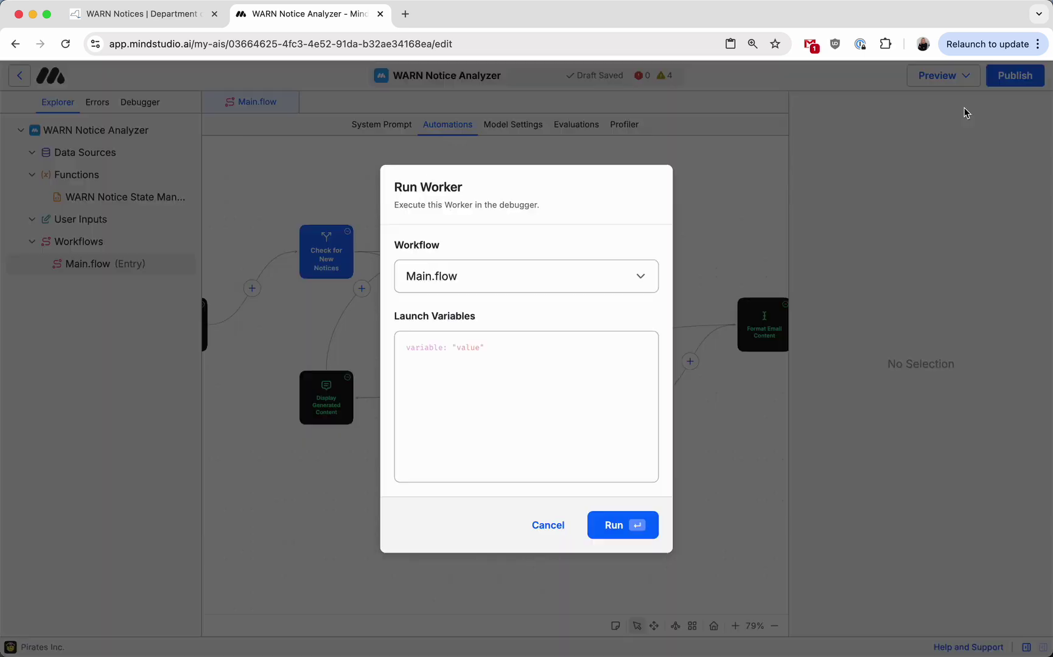
pyautogui.click(613, 526)
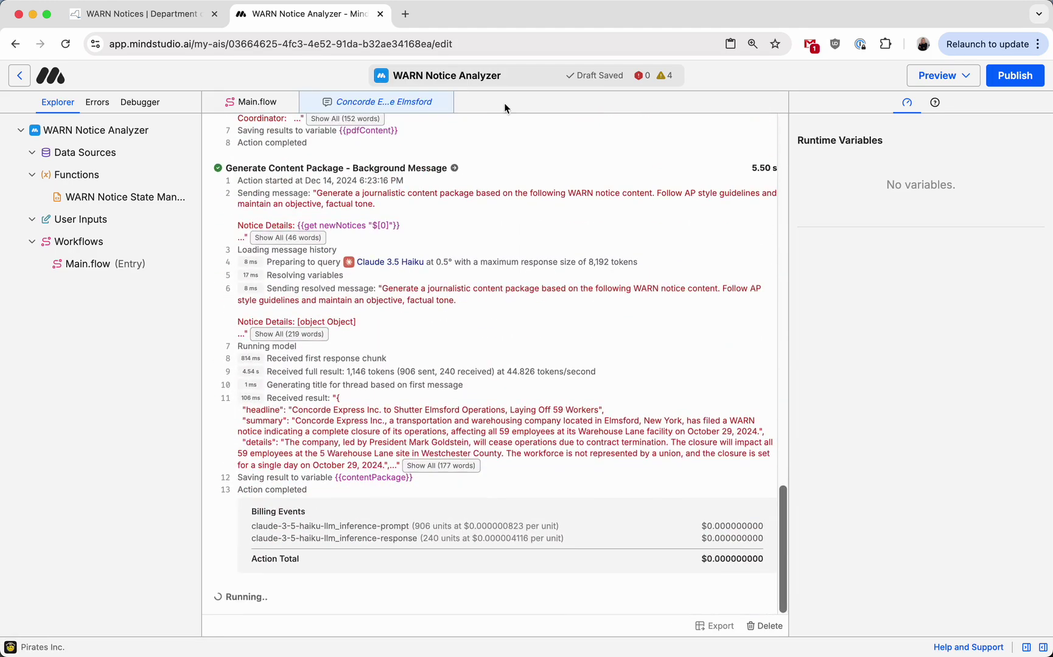
# Examine the debugger log of the run, from the PDF text extraction and content package generation to the saving of processed notices
pyautogui.scroll(5, 488, 204)
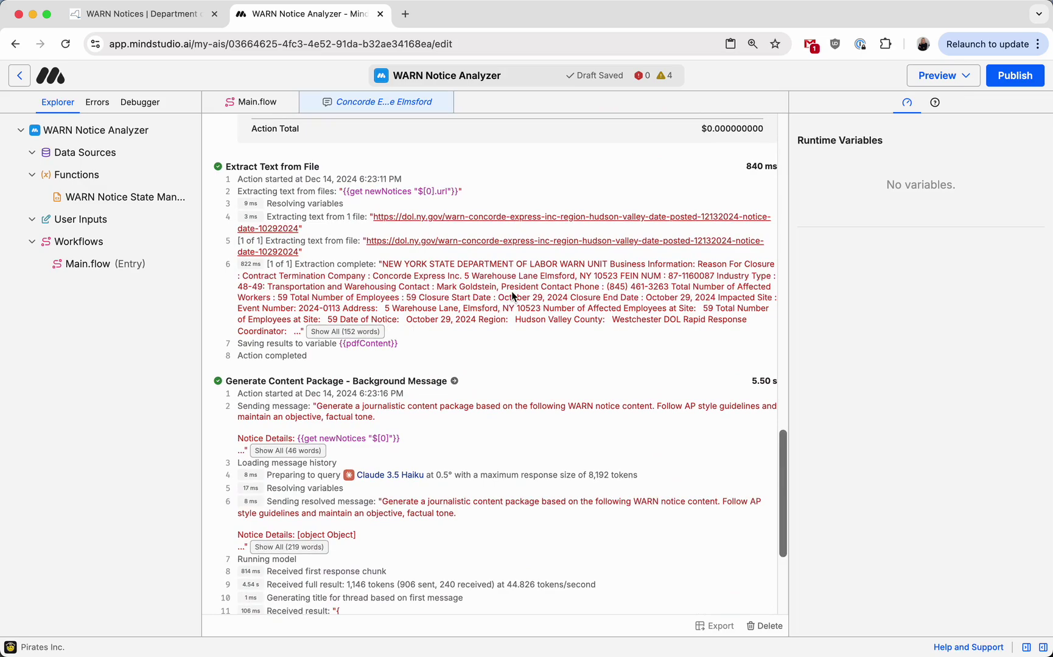
pyautogui.scroll(-5, 512, 296)
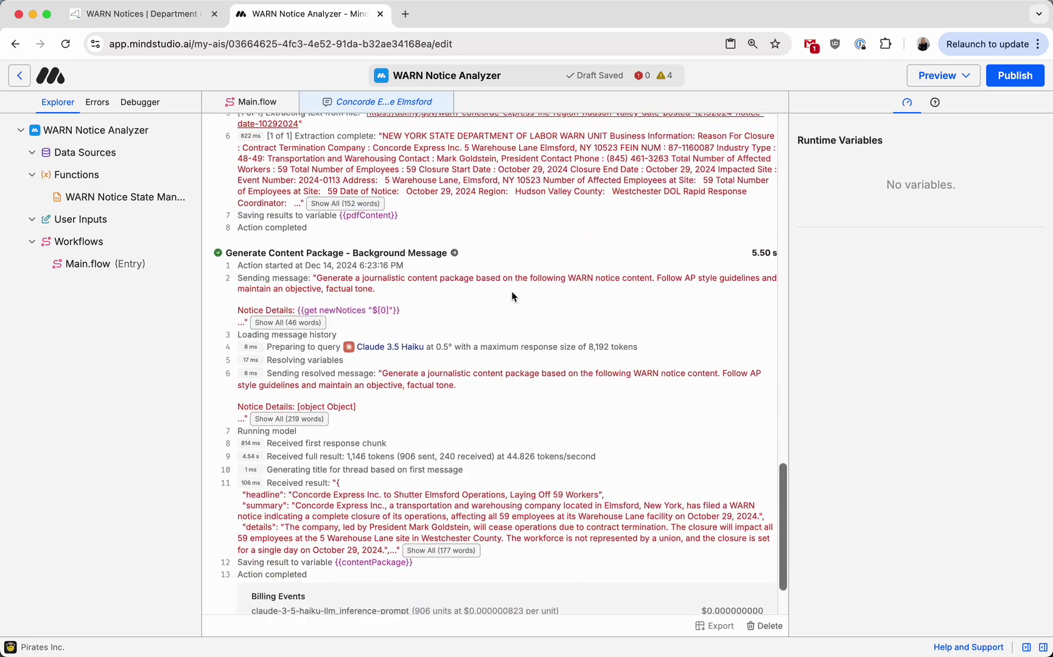
pyautogui.scroll(-6, 454, 444)
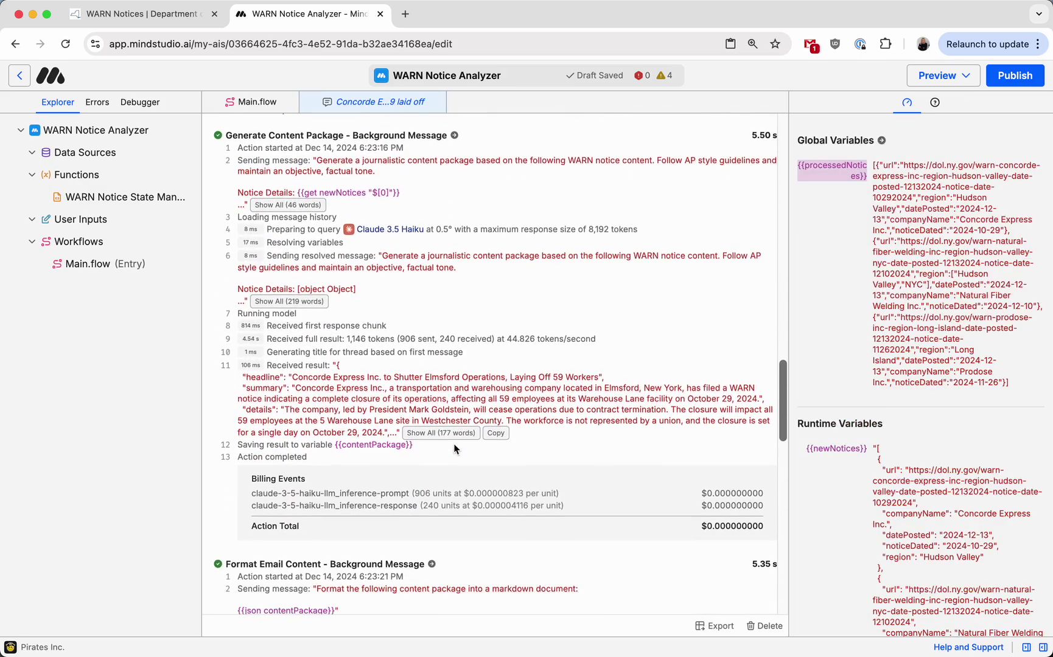
pyautogui.scroll(-6, 453, 443)
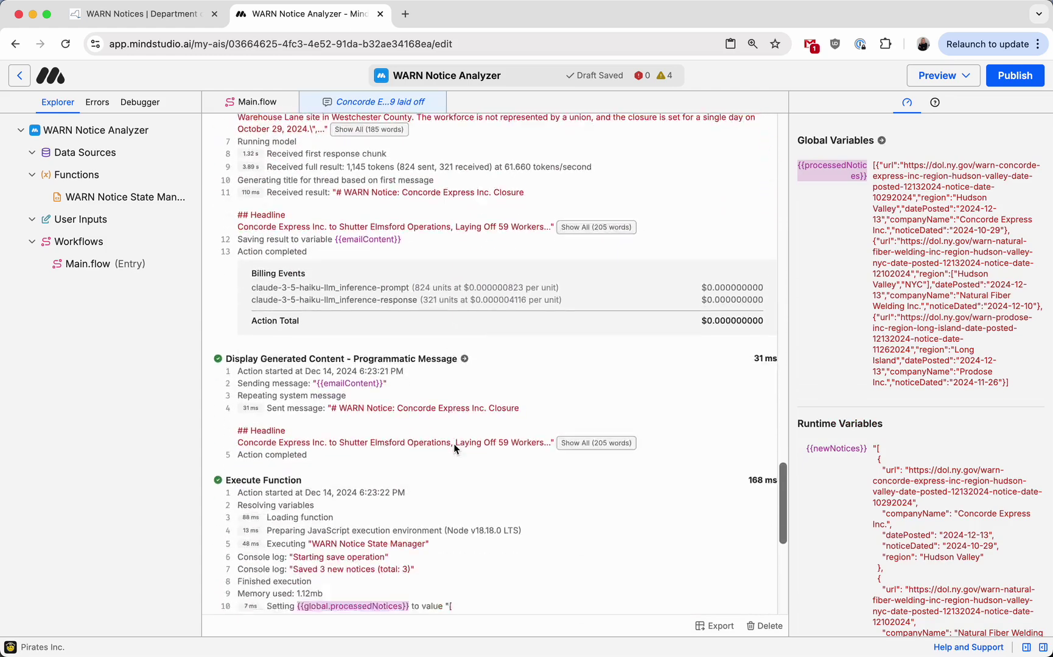
pyautogui.scroll(-2, 556, 386)
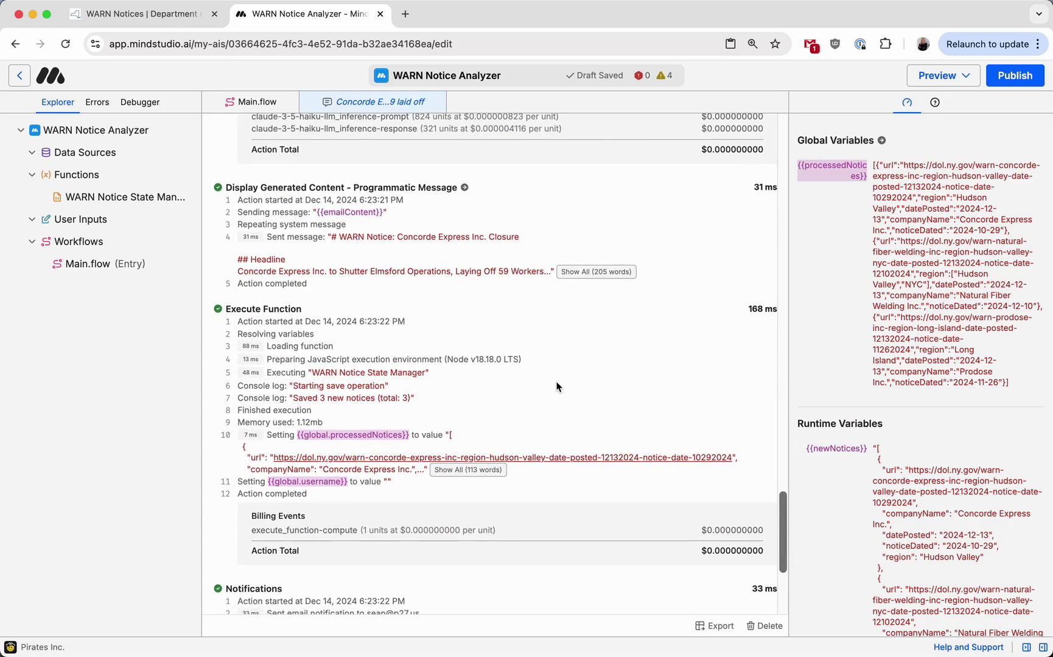
# Expand the full message sent by the Display Generated Content action and highlight its text from the title through the key details
pyautogui.click(588, 273)
pyautogui.scroll(-1, 566, 388)
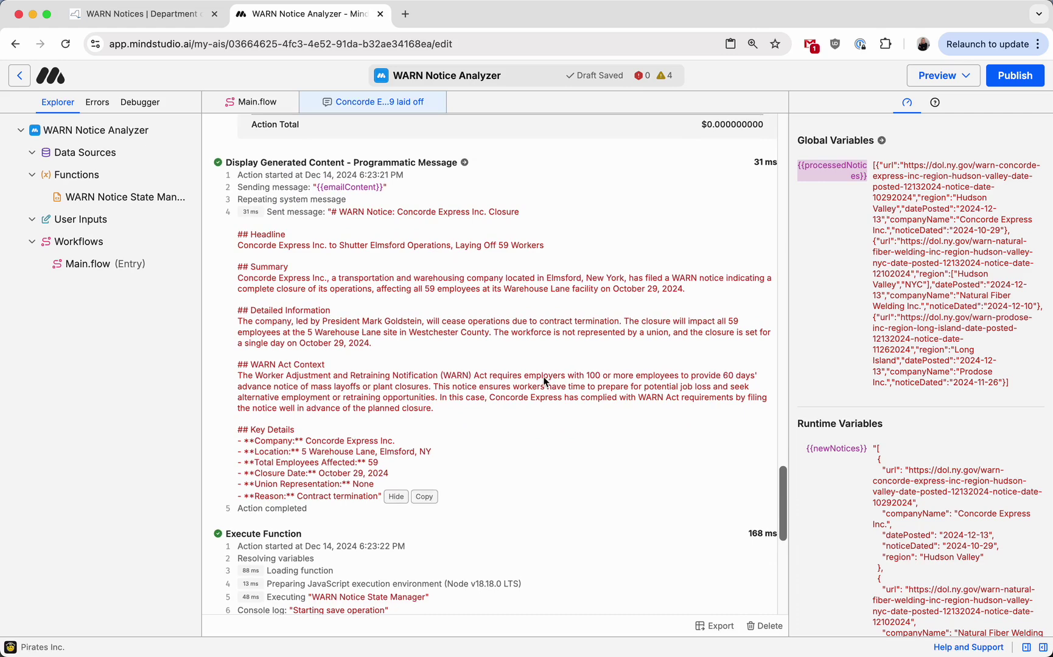
pyautogui.moveTo(332, 210)
pyautogui.moveTo(336, 212); pyautogui.dragTo(380, 499)
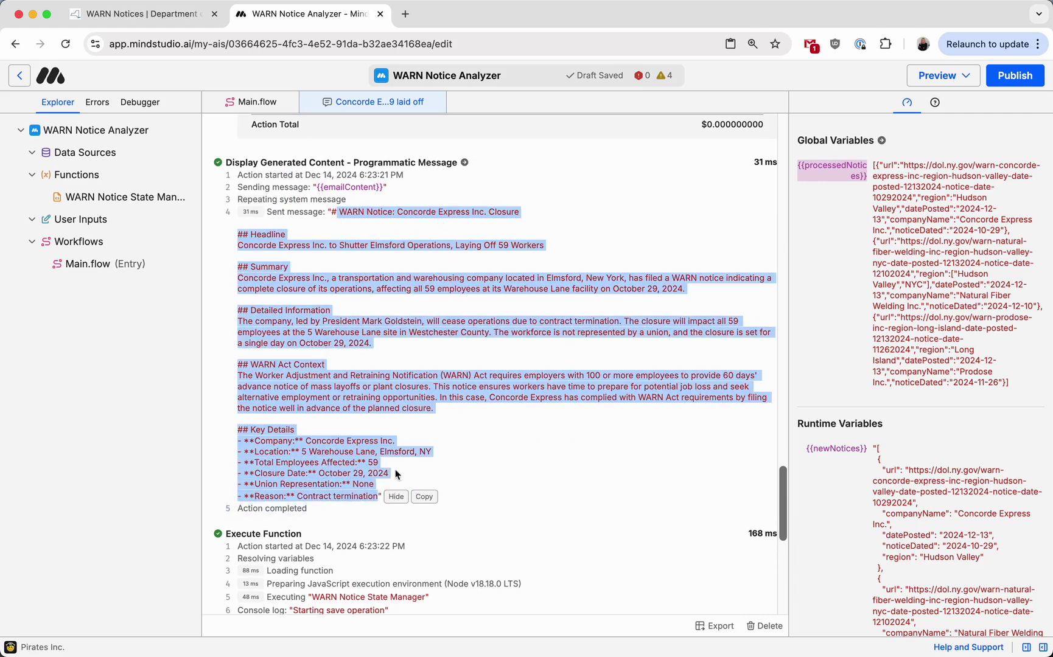